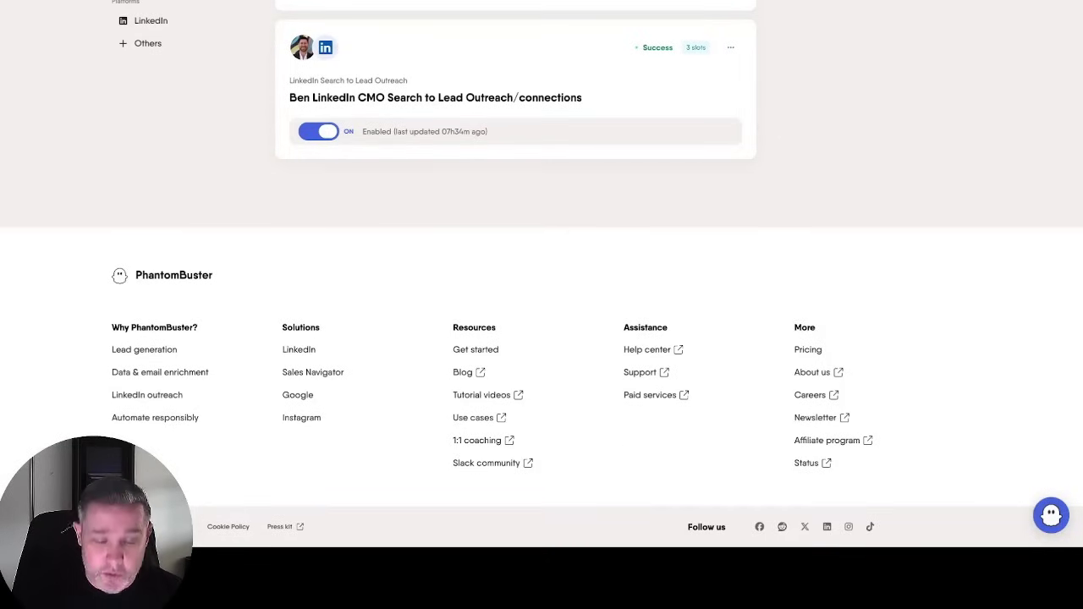
# Scroll up the IM LinkedIn Company Follower Collector page showing 118 followers scraped.
pyautogui.scroll(2, 221, 69)
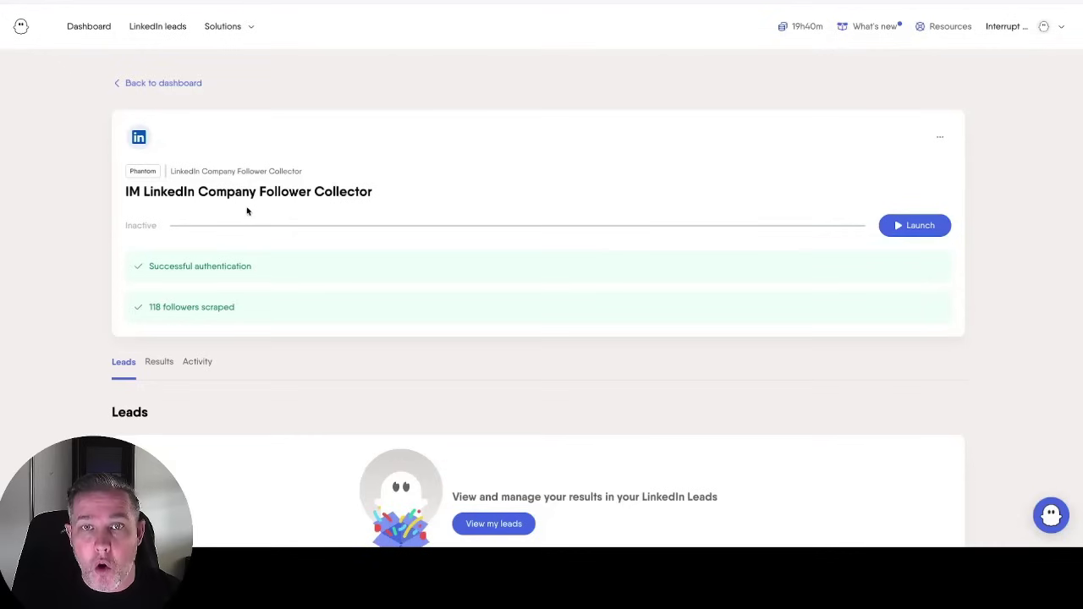
# Show the Results tab and scroll down to the Results (207) table of scraped followers.
pyautogui.click(160, 363)
pyautogui.scroll(-1, 259, 370)
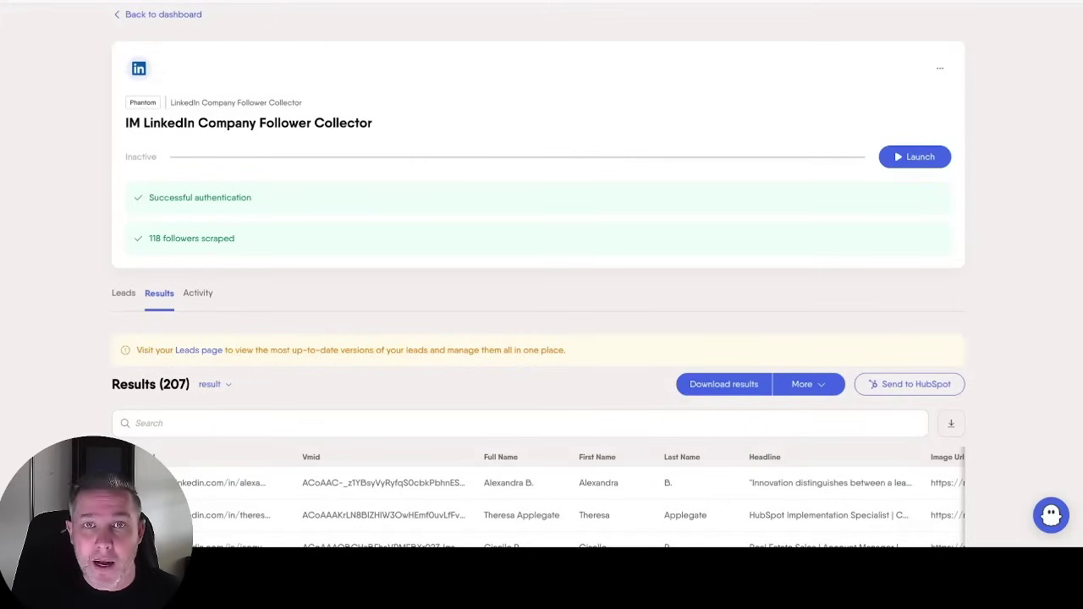
# Scroll down and across the 207 follower results columns, then back left.
pyautogui.scroll(-1, 312, 406)
pyautogui.scroll(-2, 312, 411)
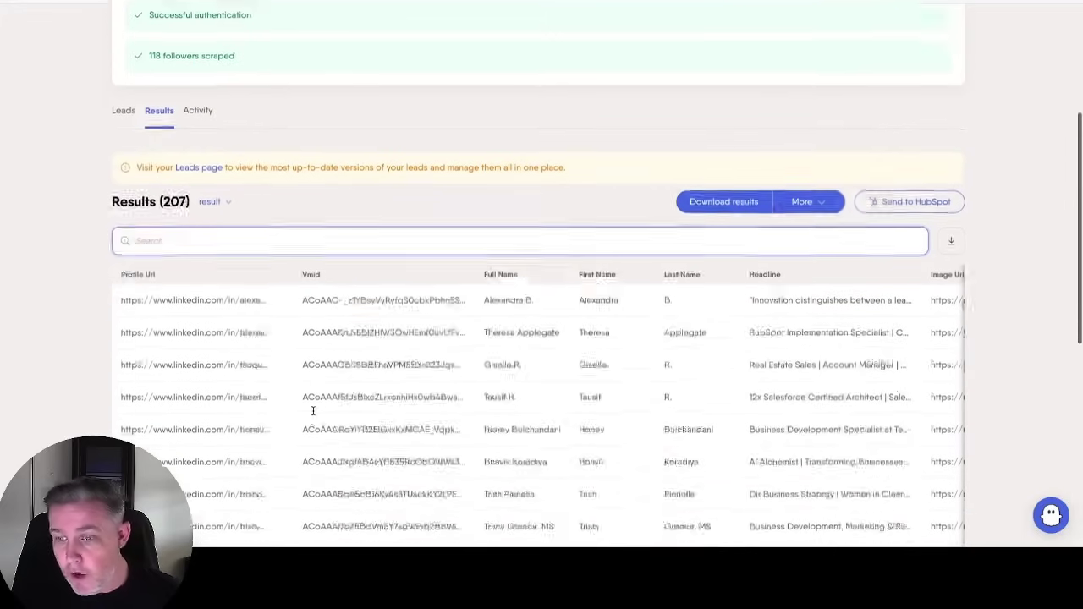
pyautogui.scroll(-2, 313, 415)
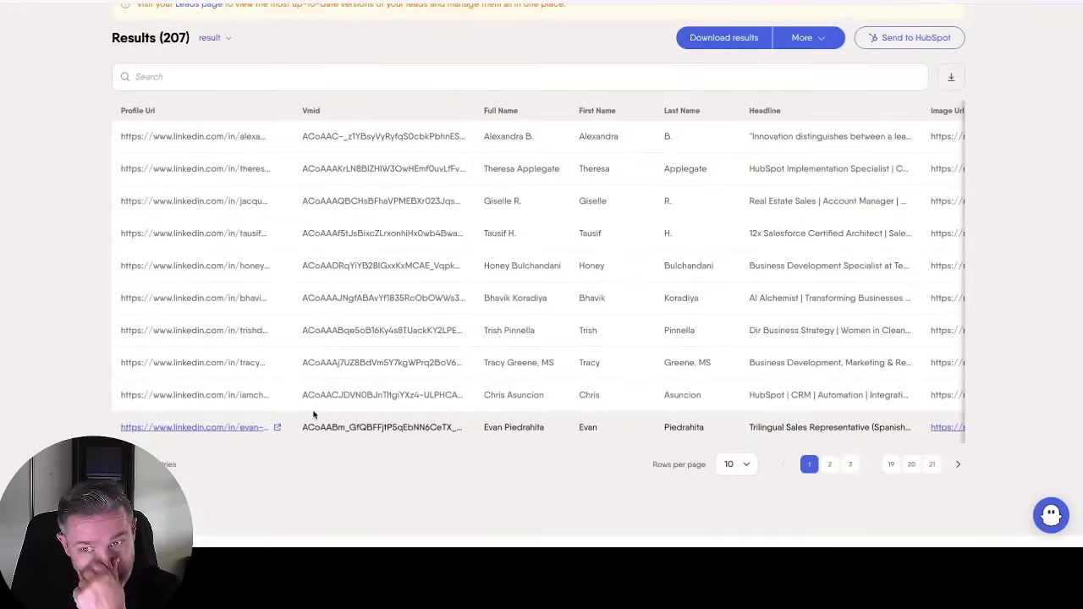
pyautogui.hscroll(1, 339, 350)
pyautogui.hscroll(1, 338, 349)
pyautogui.hscroll(3, 339, 350)
pyautogui.hscroll(1, 339, 350)
pyautogui.hscroll(1, 339, 349)
pyautogui.hscroll(3, 338, 349)
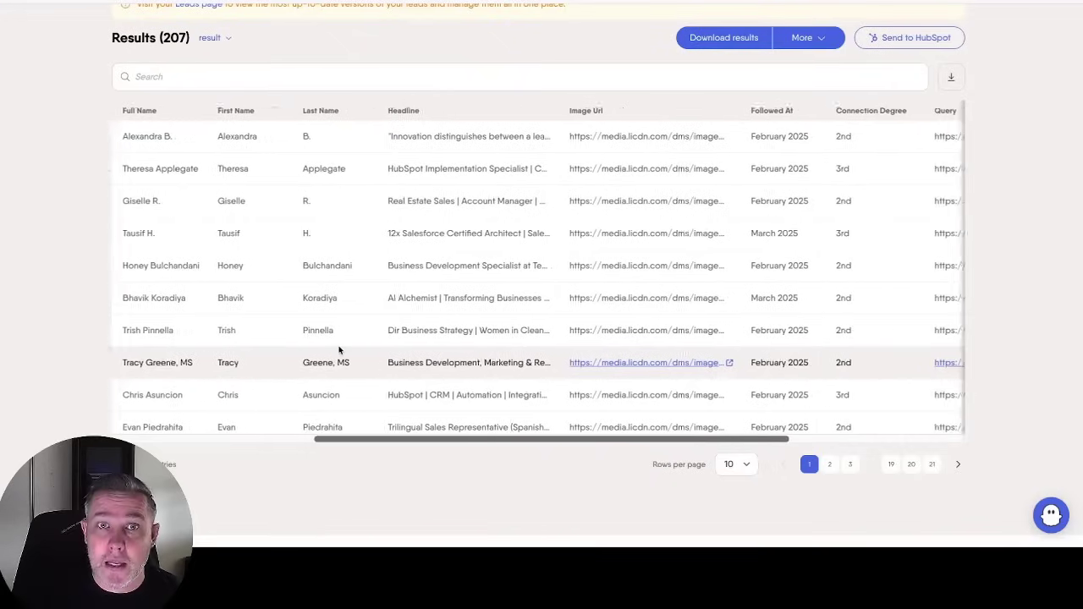
pyautogui.hscroll(1, 341, 348)
pyautogui.hscroll(1, 618, 159)
pyautogui.hscroll(3, 618, 159)
pyautogui.hscroll(2, 618, 159)
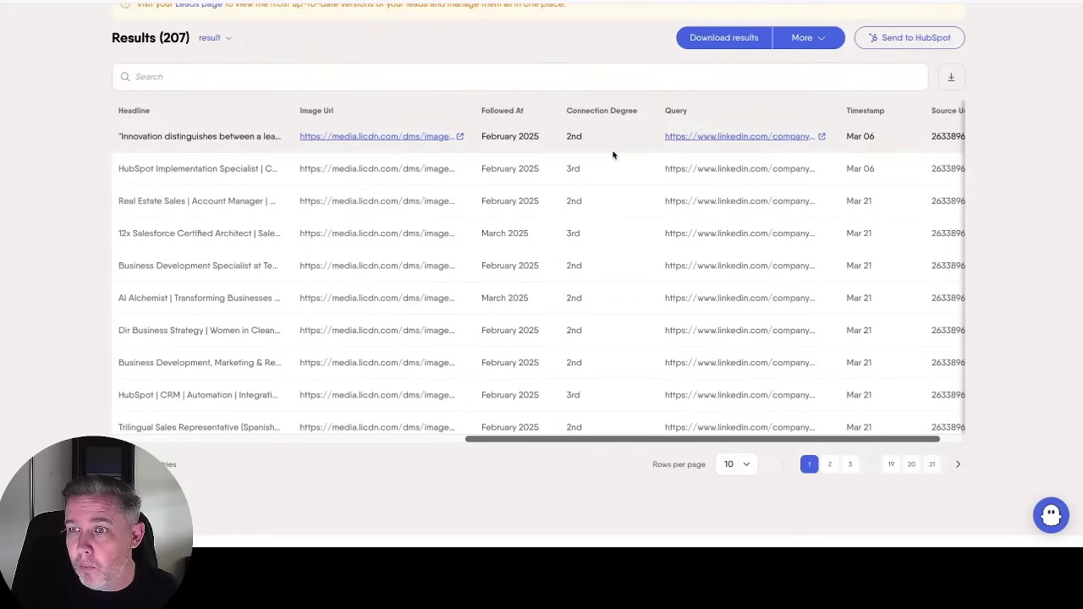
pyautogui.hscroll(2, 613, 155)
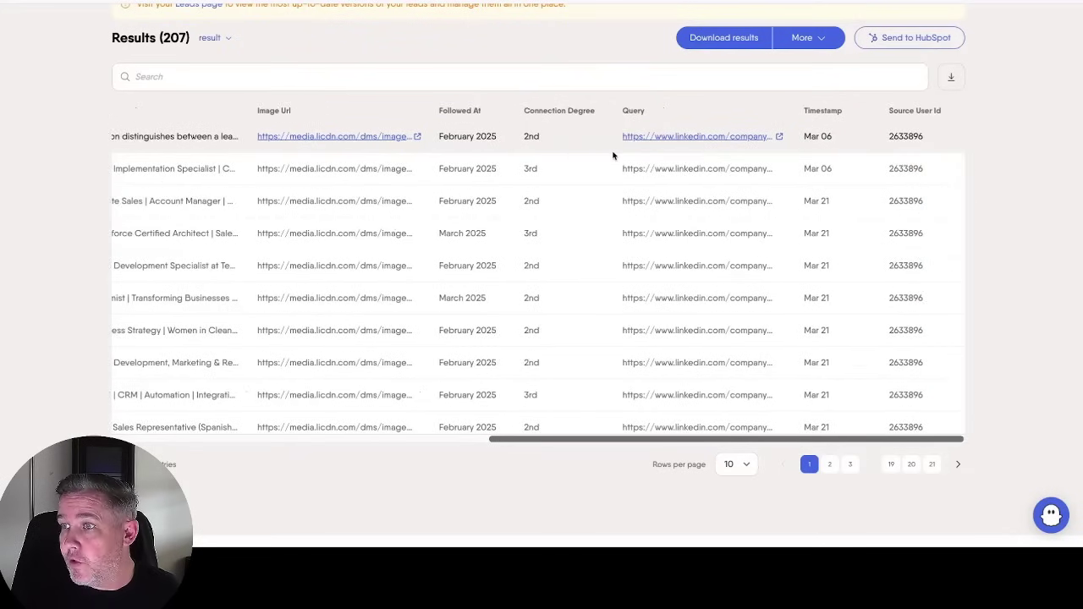
pyautogui.hscroll(-5, 613, 155)
pyautogui.hscroll(-3, 613, 155)
pyautogui.hscroll(-2, 614, 155)
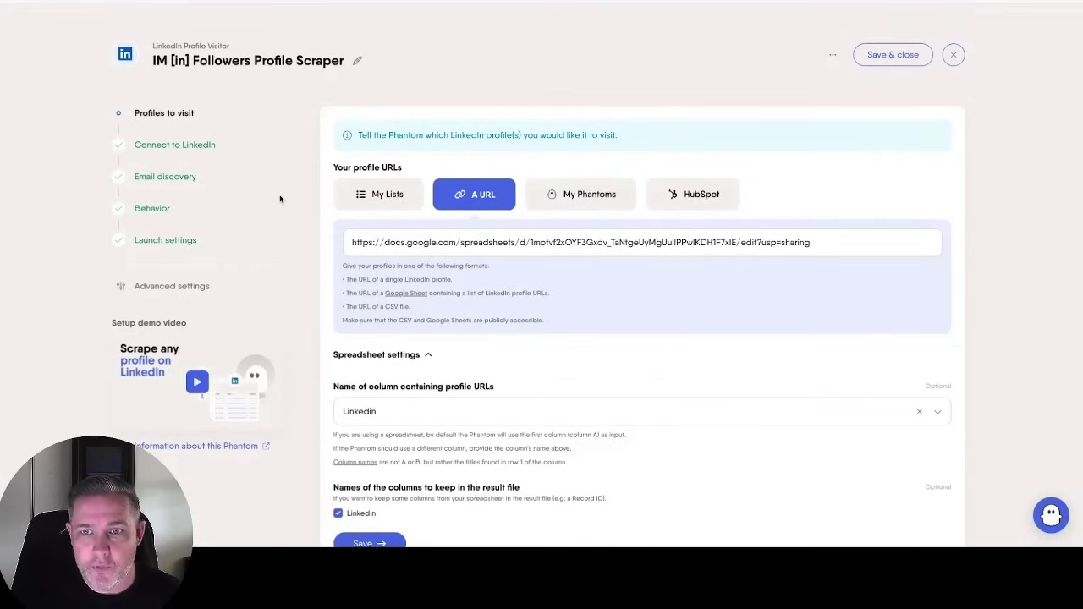
# Confirm the Google Sheet profiles input and keep PhantomBuster as the email discovery service.
pyautogui.click(488, 250)
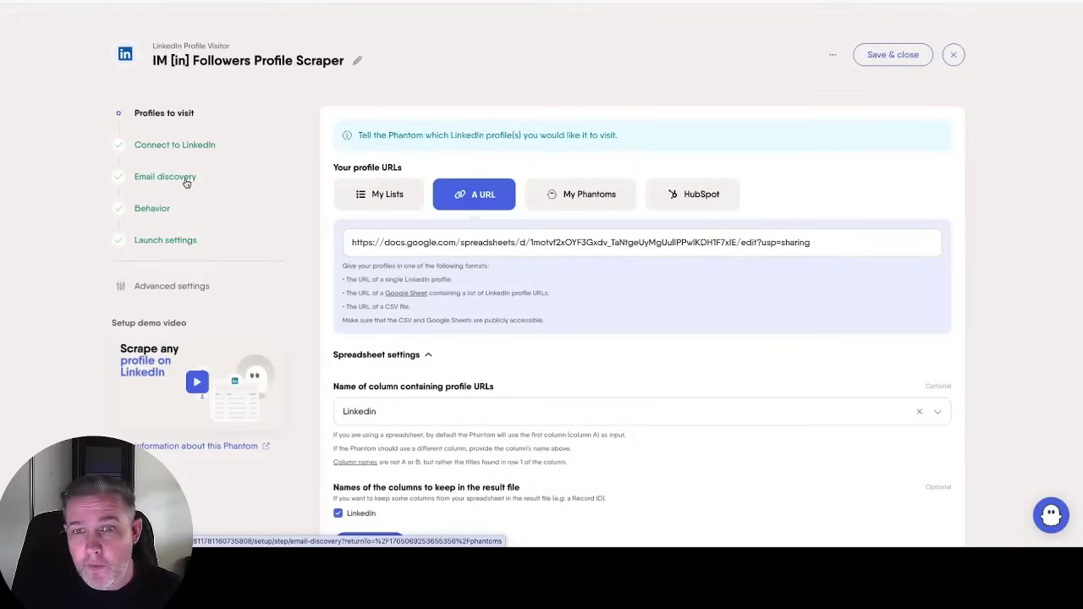
pyautogui.click(187, 183)
pyautogui.click(495, 242)
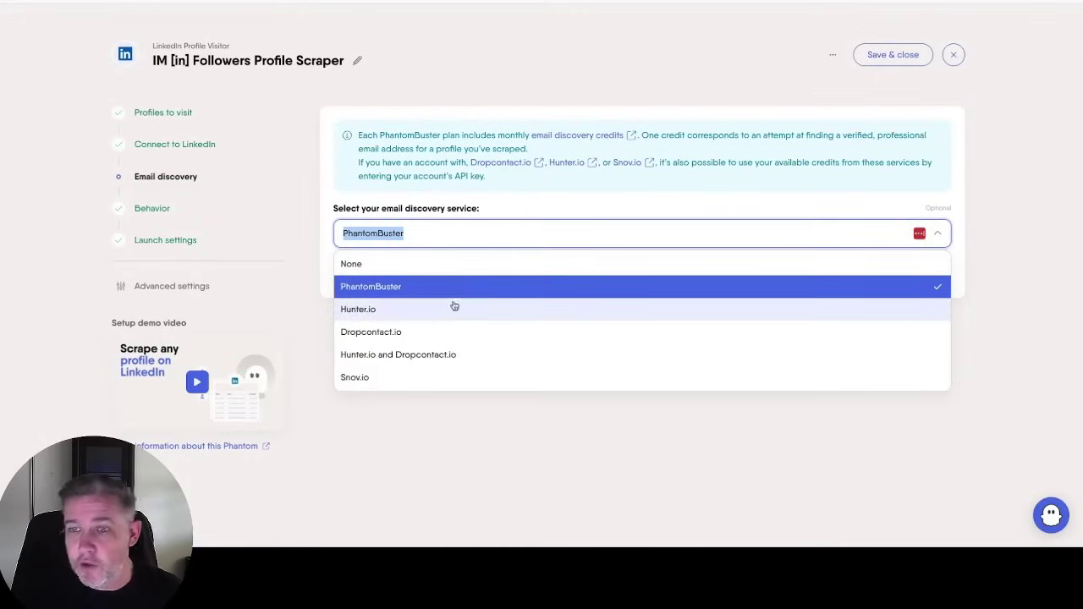
pyautogui.click(426, 413)
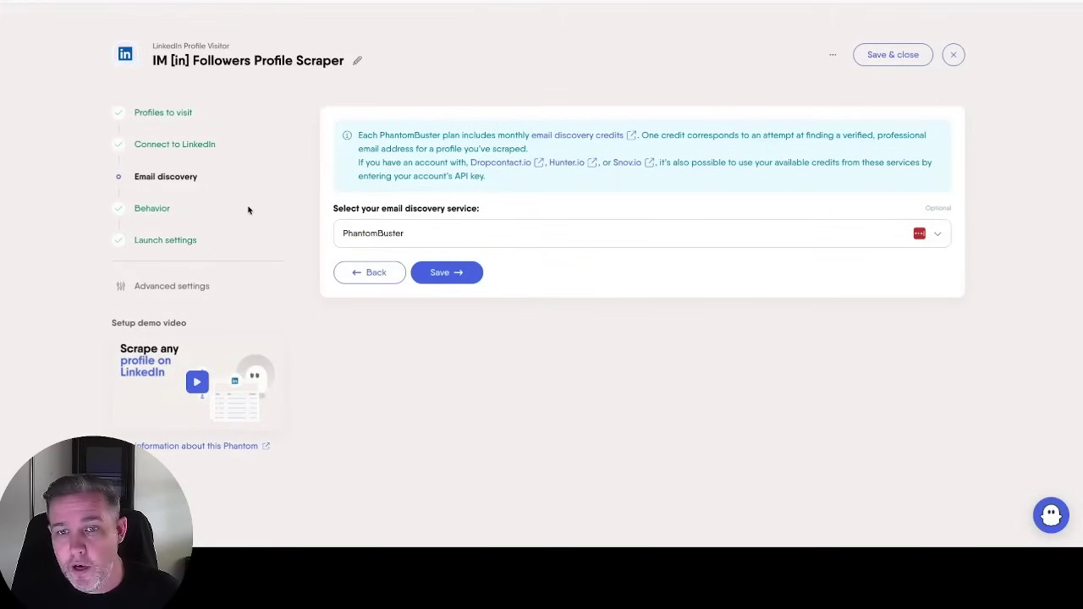
# Keep 20 profiles per launch in Behavior settings and save to reach Launch settings.
pyautogui.click(156, 212)
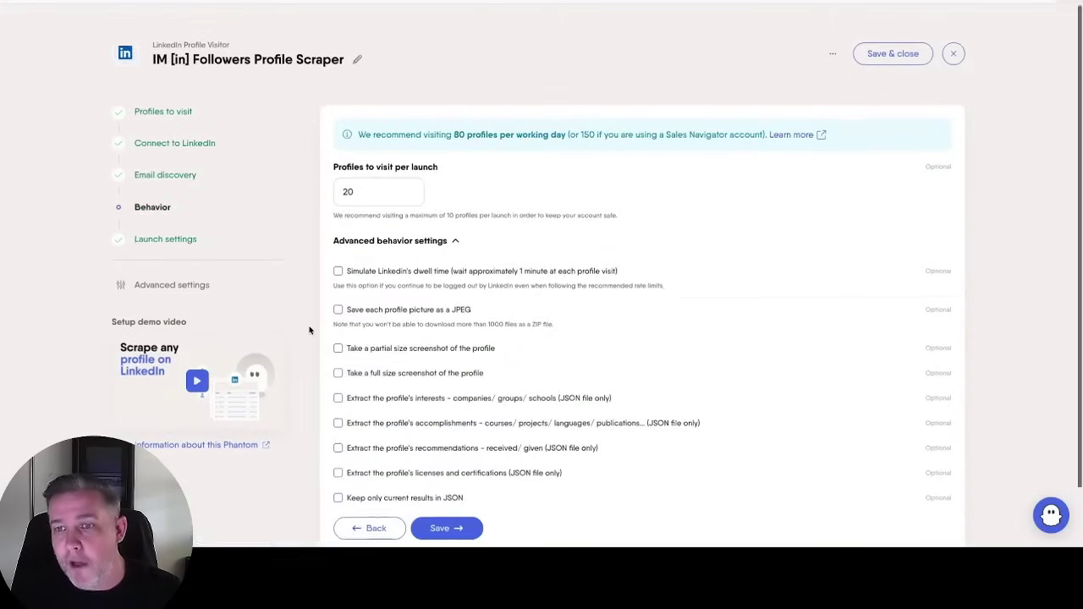
pyautogui.scroll(-2, 313, 321)
pyautogui.scroll(2, 320, 296)
pyautogui.scroll(-1, 321, 291)
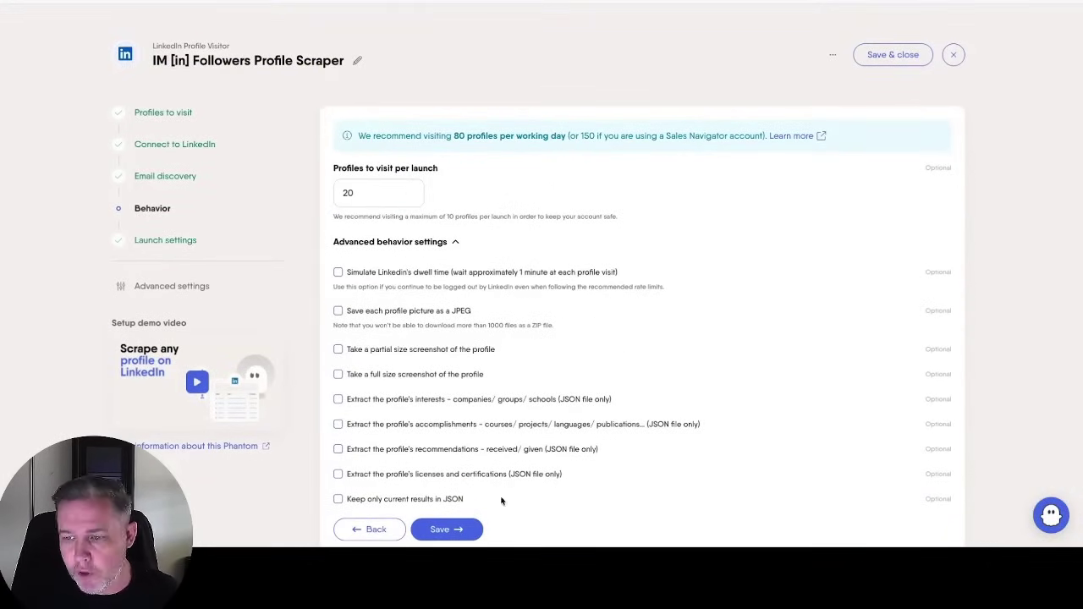
pyautogui.click(445, 528)
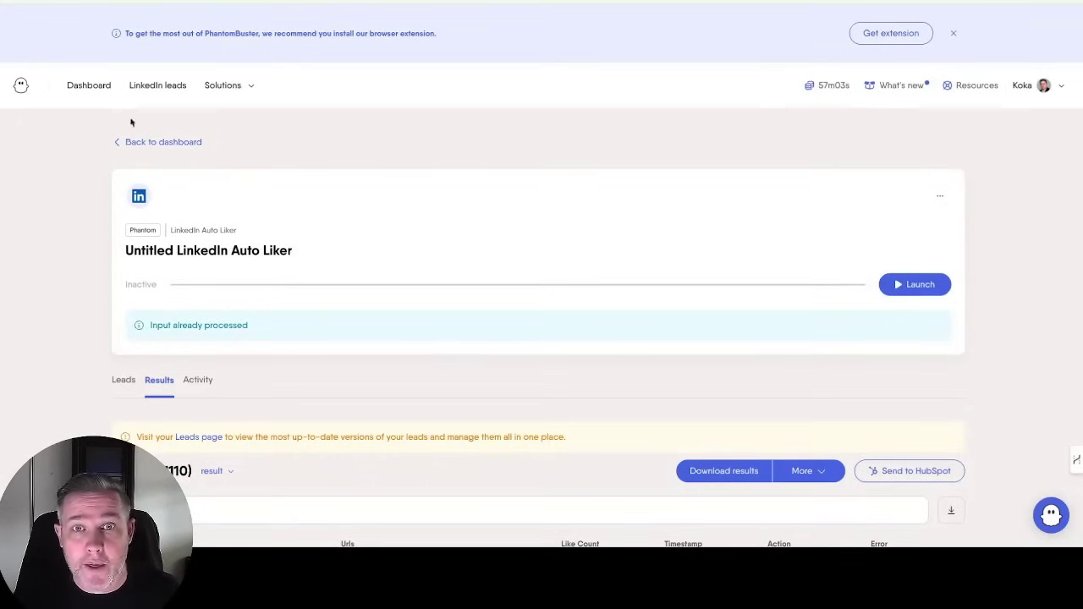
# Load the saved 'Influencers | LinkedIn' search from bookmarks and scroll through its posts.
pyautogui.click(59, 2)
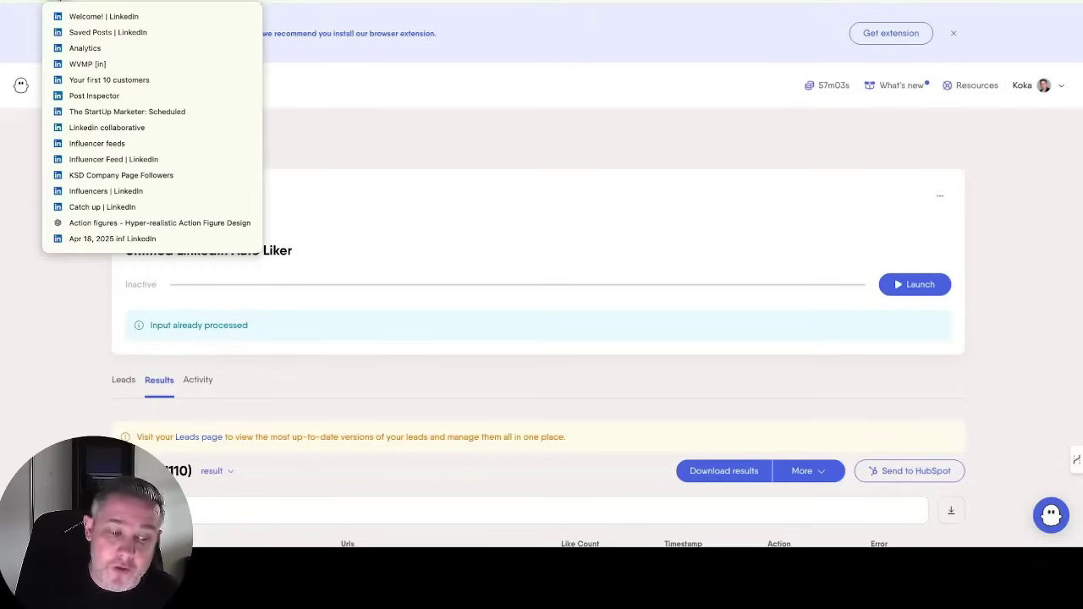
pyautogui.click(111, 193)
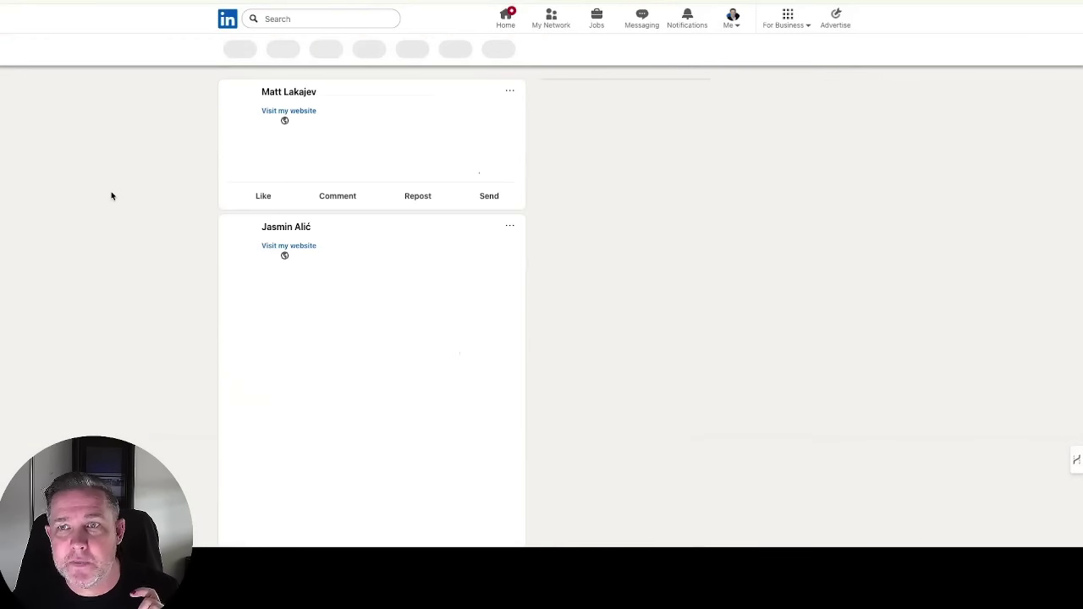
pyautogui.scroll(-10, 143, 272)
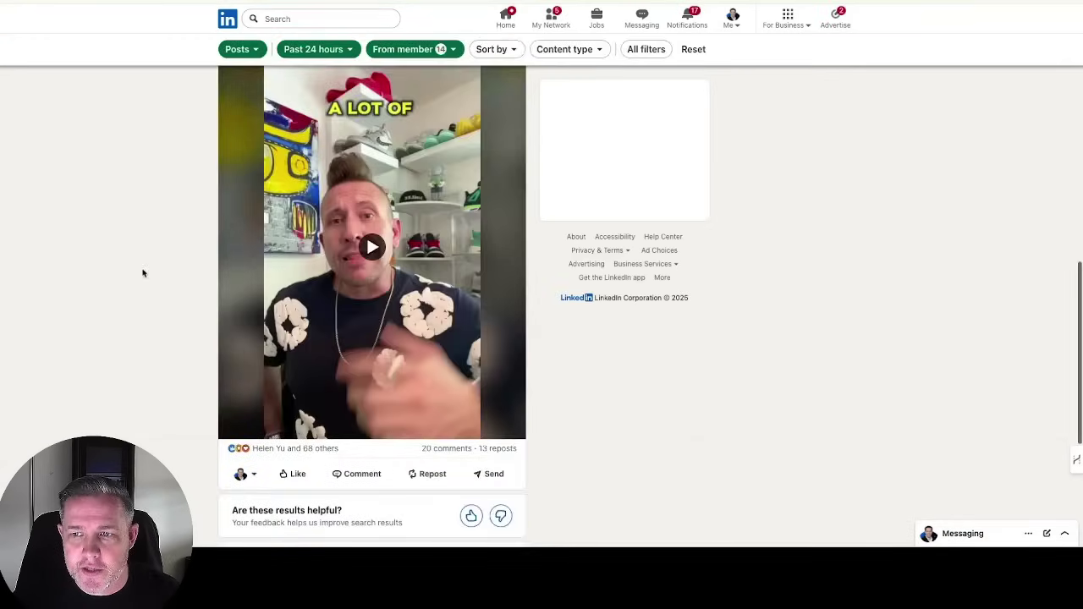
pyautogui.scroll(-2, 143, 273)
pyautogui.scroll(-5, 143, 273)
pyautogui.scroll(-5, 143, 273)
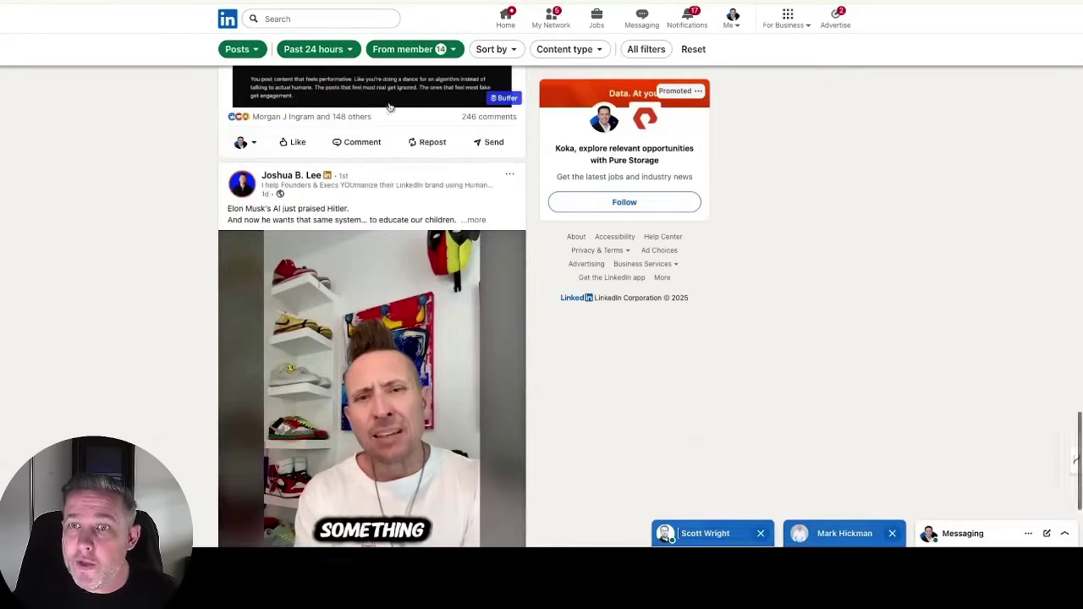
# Review the From member filter's 14 chosen members, close it unchanged, and keep scrolling.
pyautogui.click(415, 49)
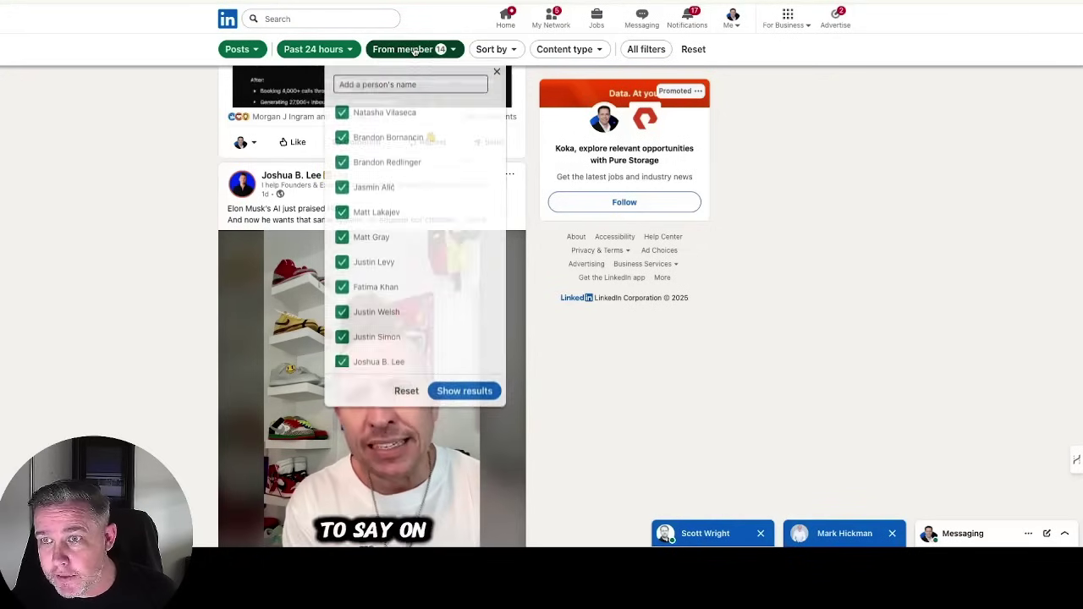
pyautogui.scroll(-2, 399, 167)
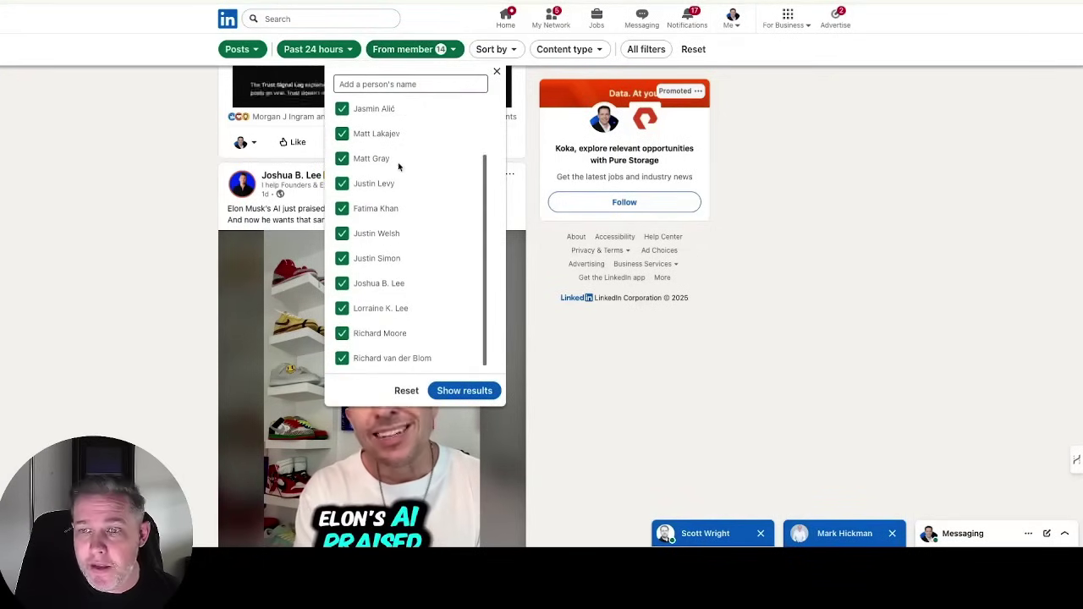
pyautogui.click(617, 375)
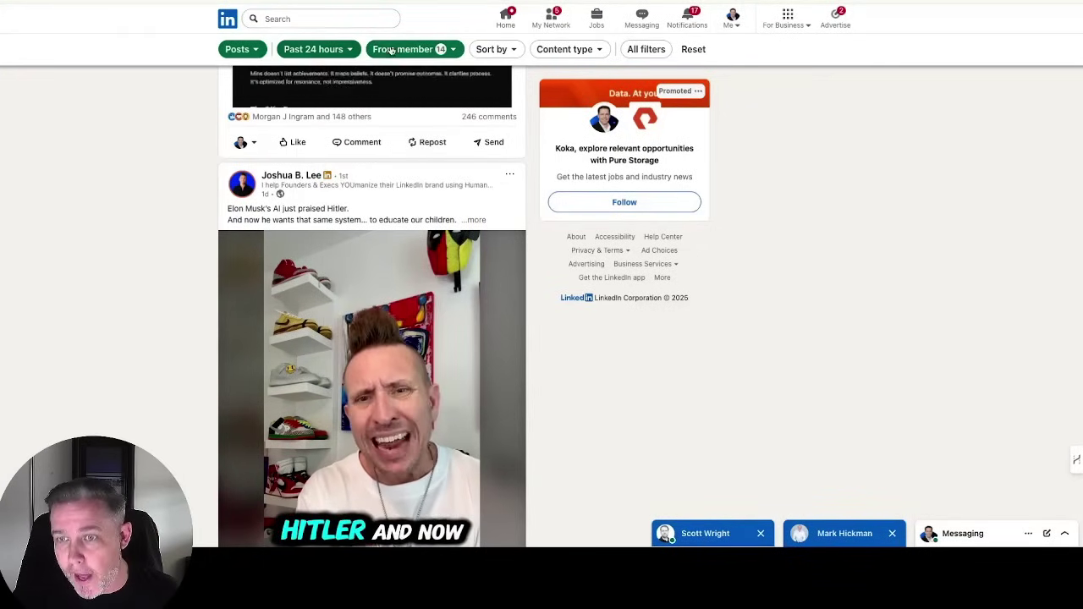
pyautogui.scroll(-8, 343, 292)
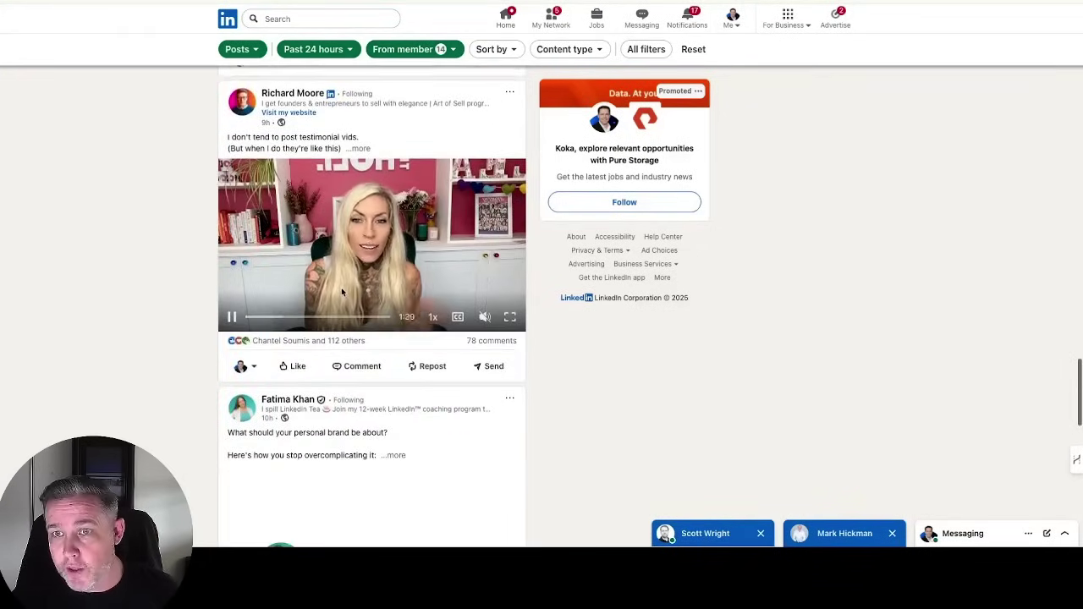
pyautogui.scroll(-5, 343, 292)
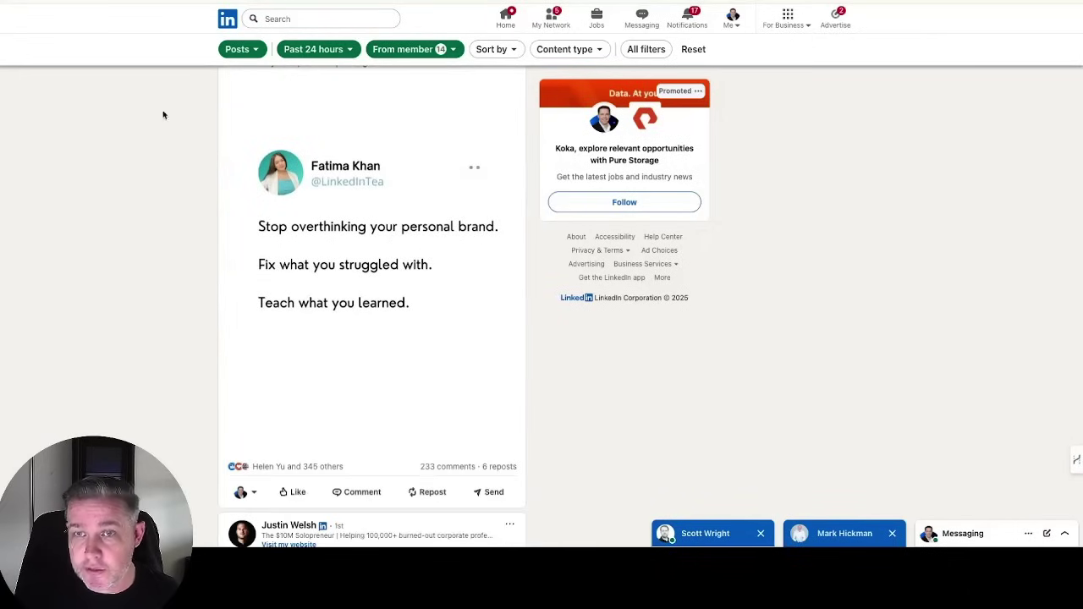
# Reopen the bookmarks list showing Influencer Feed and KSD Company Page Followers.
pyautogui.click(67, 4)
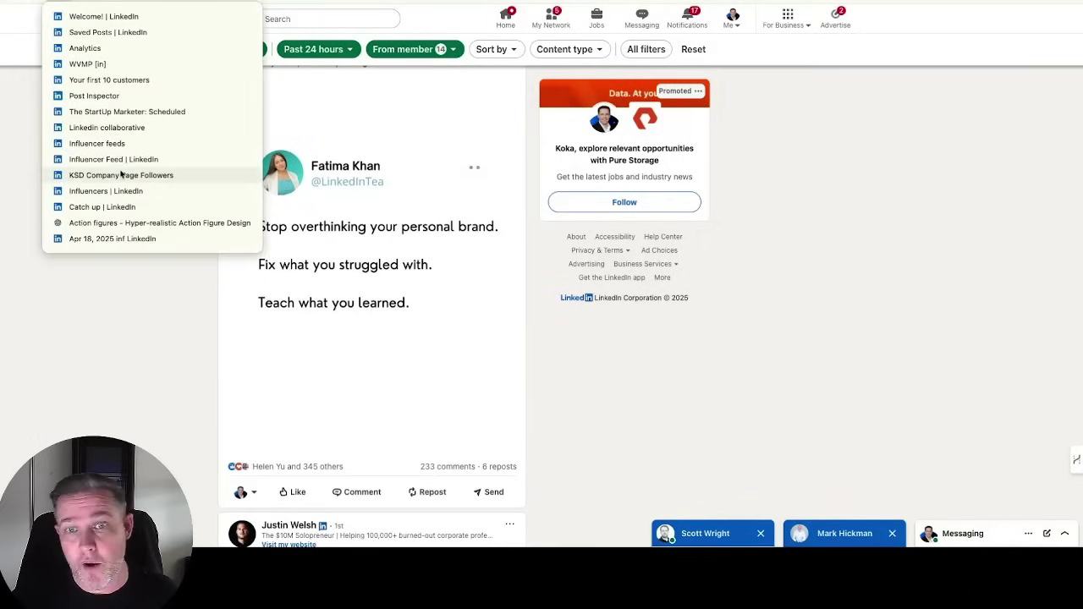